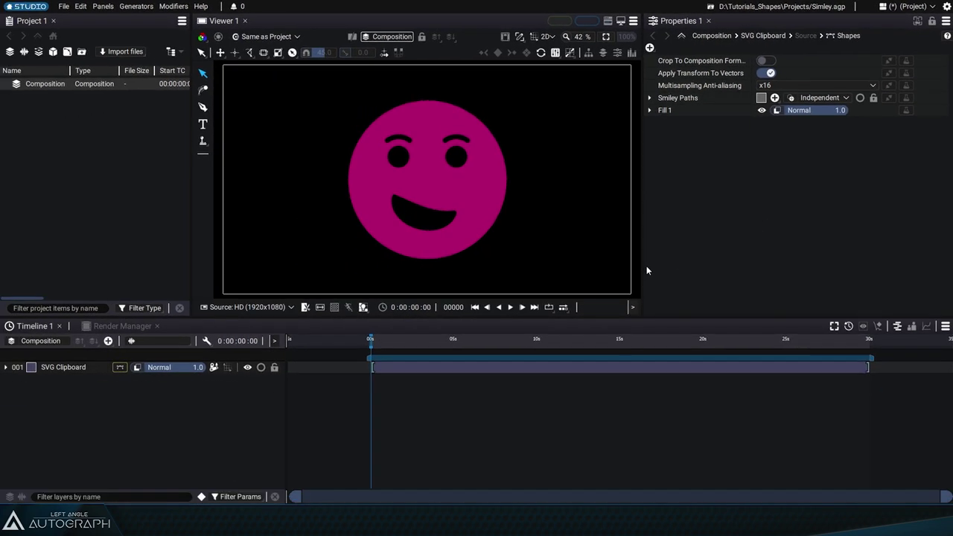
# Step: Browse the modifiers available for the Source of the SVG Clipboard layer
pyautogui.click(6, 367)
pyautogui.click(239, 380)
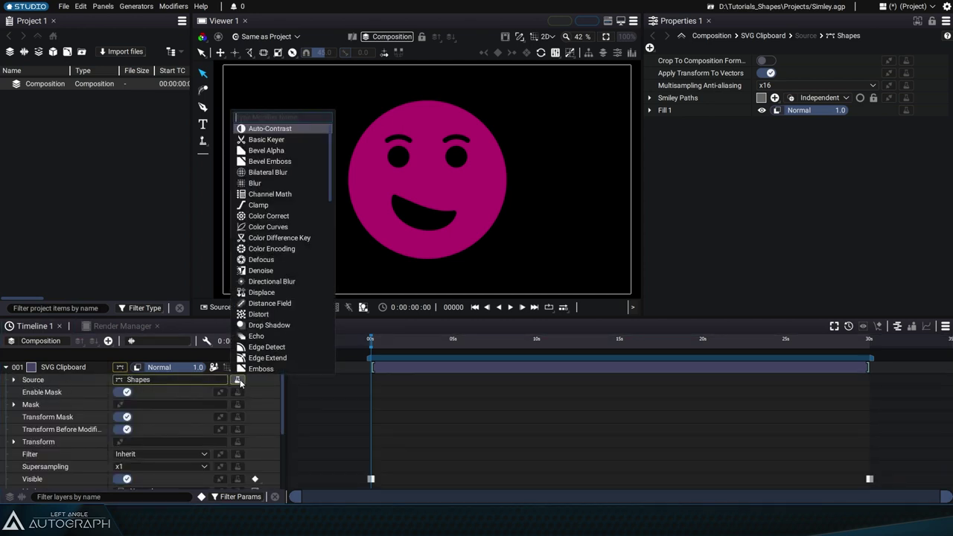
pyautogui.moveTo(330, 153); pyautogui.dragTo(332, 338)
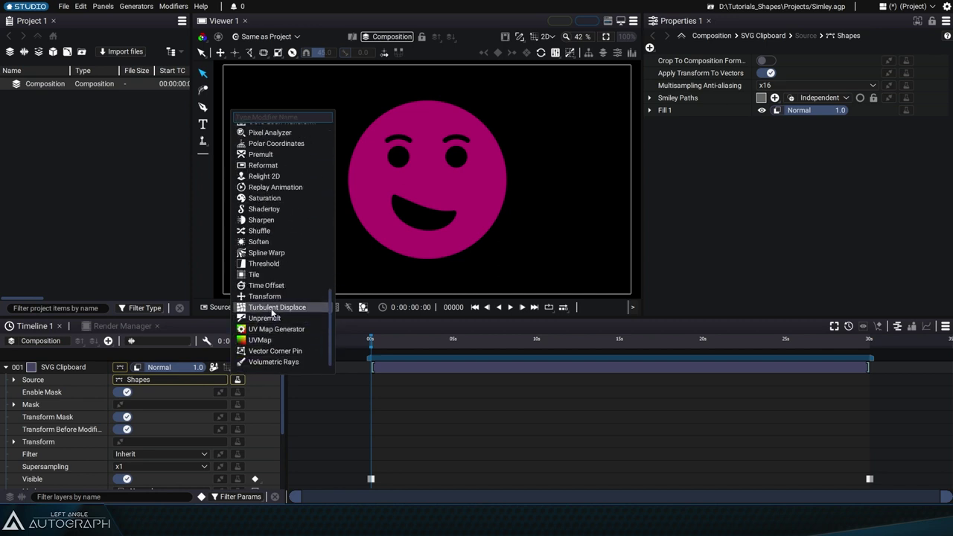
pyautogui.moveTo(328, 332); pyautogui.dragTo(325, 160)
# Step: Open the Shapes properties of the SVG Clipboard layer and look at the modifiers available for Fill 1
pyautogui.doubleClick(66, 367)
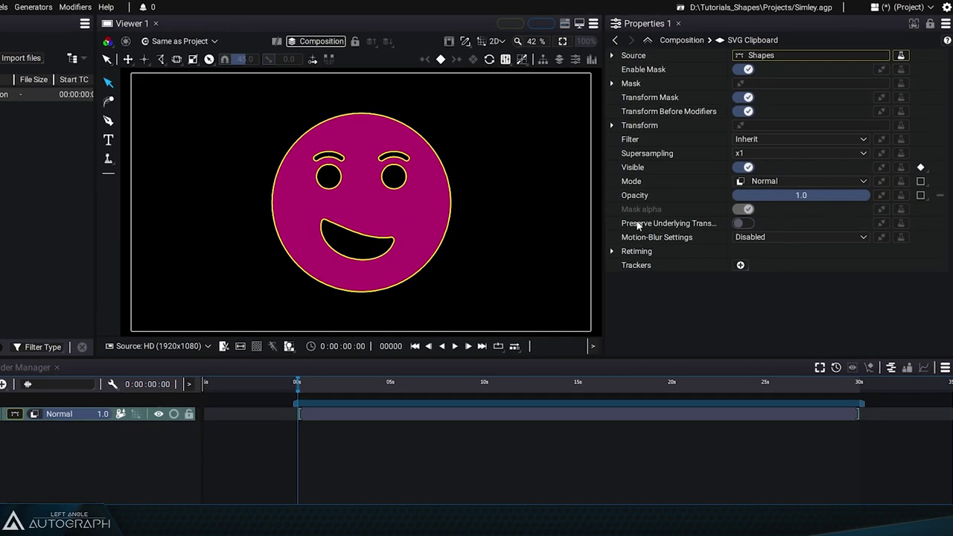
pyautogui.click(650, 50)
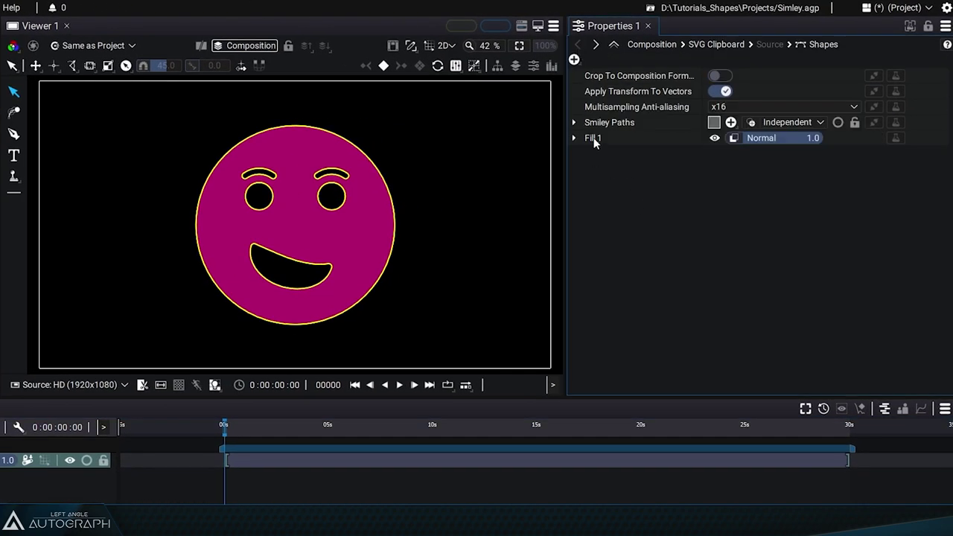
pyautogui.click(895, 137)
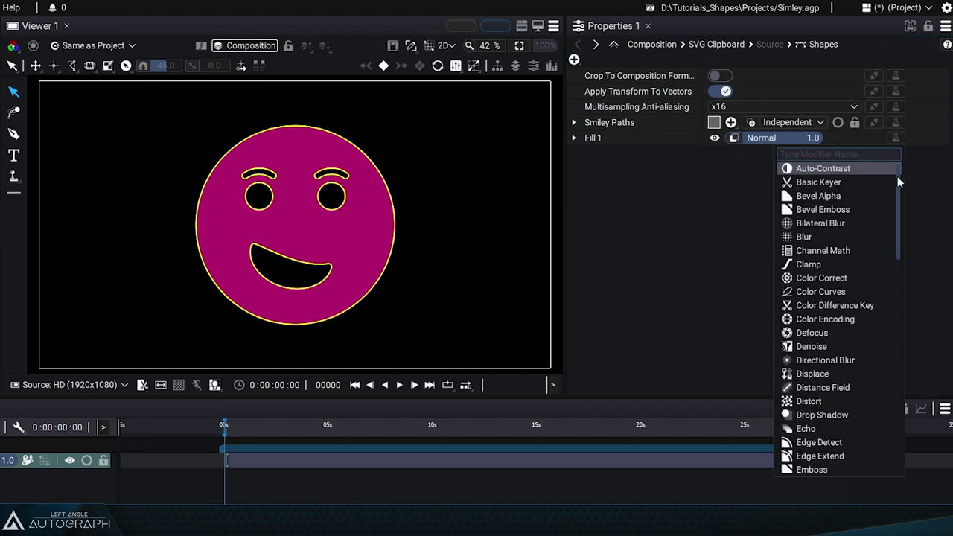
pyautogui.moveTo(897, 182); pyautogui.dragTo(923, 175)
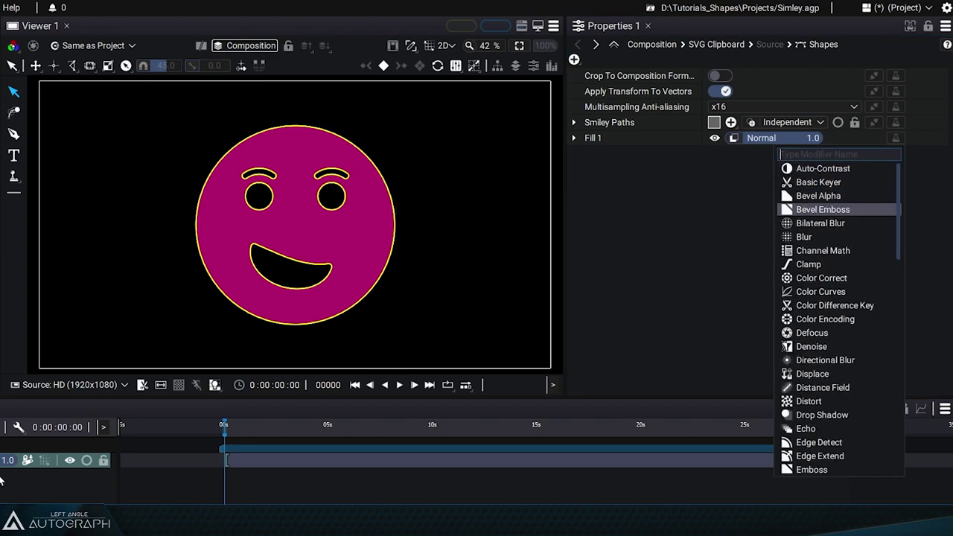
pyautogui.click(677, 366)
# Step: Try a Blur modifier with a size of 20 on Fill 1 and delete it
pyautogui.click(895, 138)
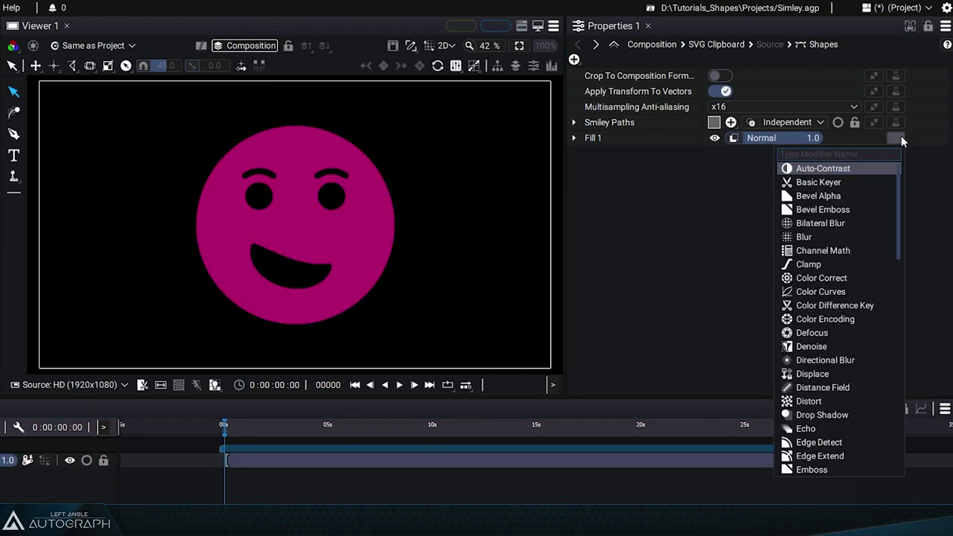
pyautogui.click(806, 237)
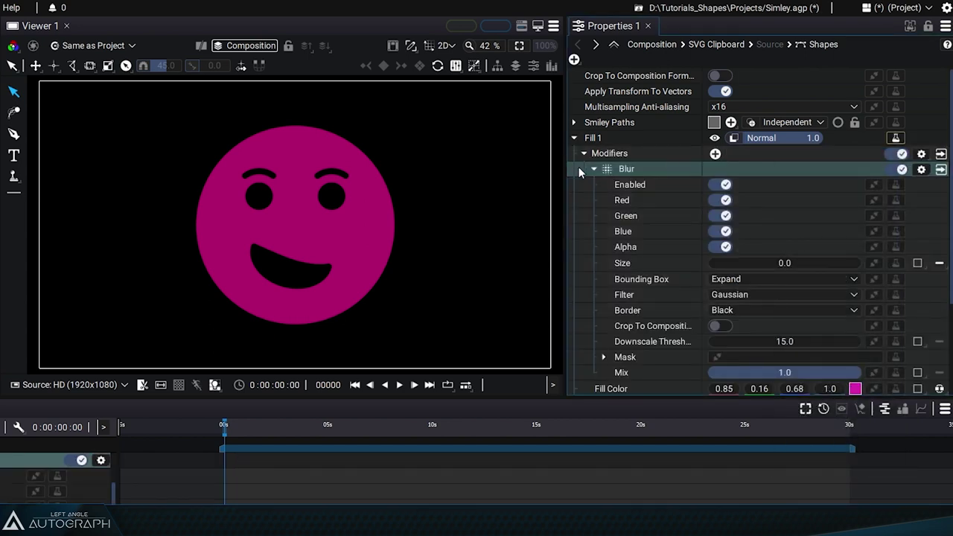
pyautogui.moveTo(776, 262)
pyautogui.mouseDown()
pyautogui.moveTo(843, 263)
pyautogui.moveTo(782, 267)
pyautogui.mouseUp()
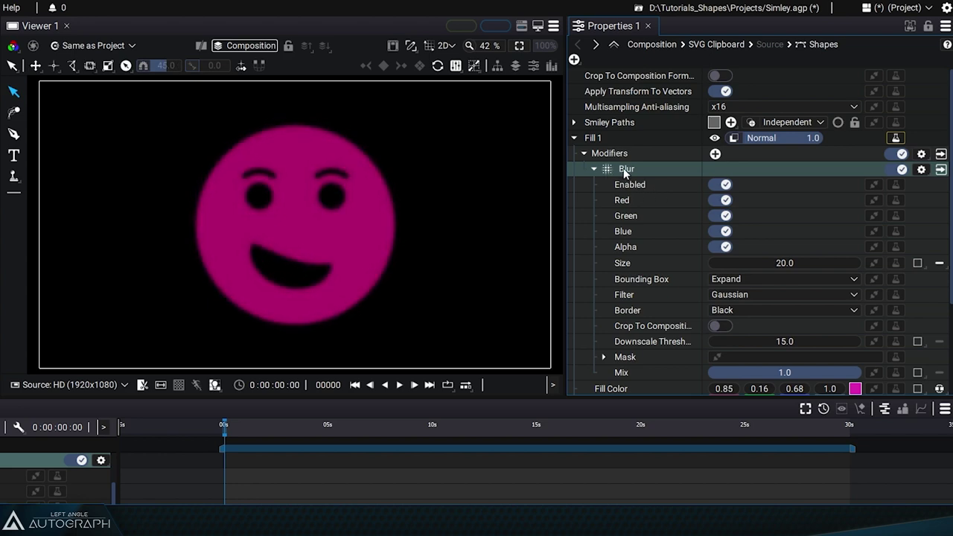
pyautogui.press('Delete')
# Step: Add a Turbulent Displace modifier to Fill 1 with an amount of 140
pyautogui.click(895, 137)
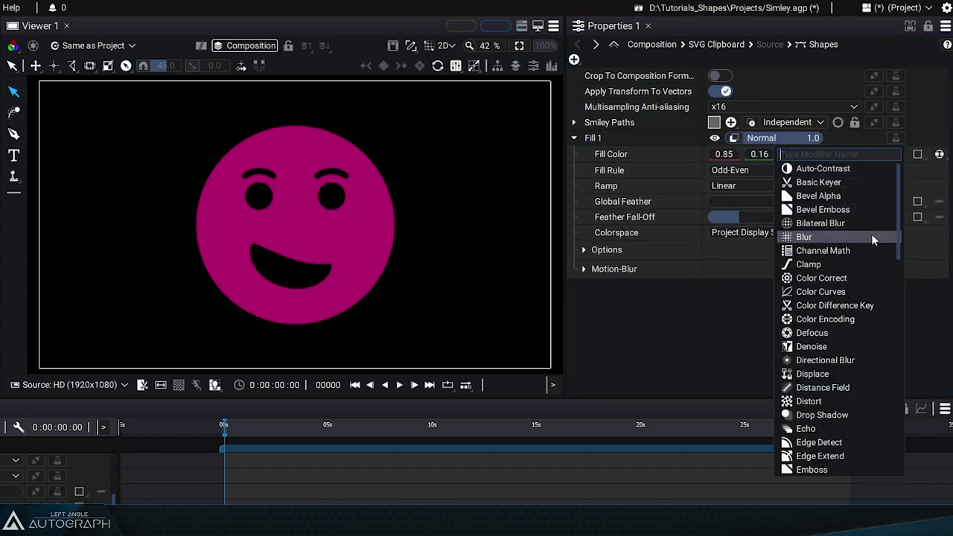
pyautogui.moveTo(901, 254); pyautogui.dragTo(860, 423)
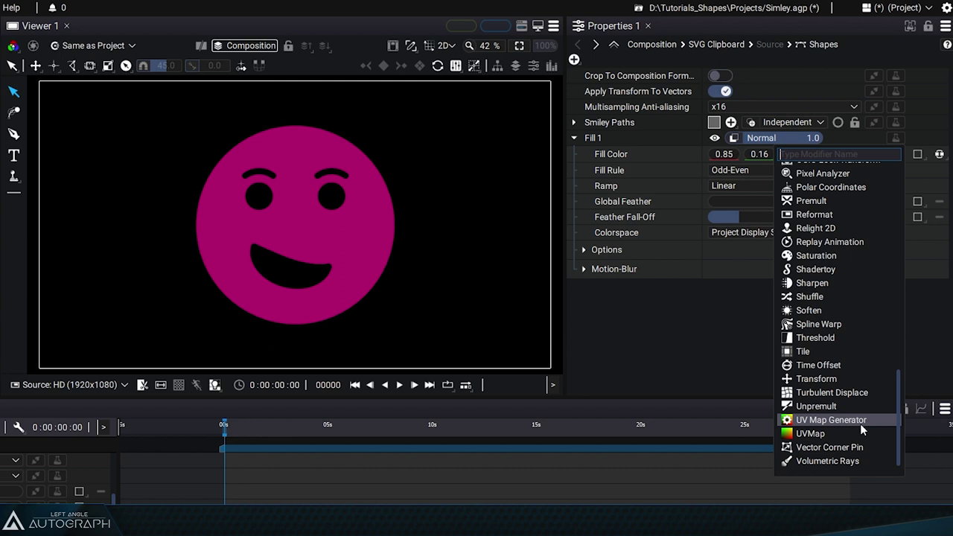
pyautogui.click(833, 394)
pyautogui.moveTo(776, 281); pyautogui.dragTo(826, 281)
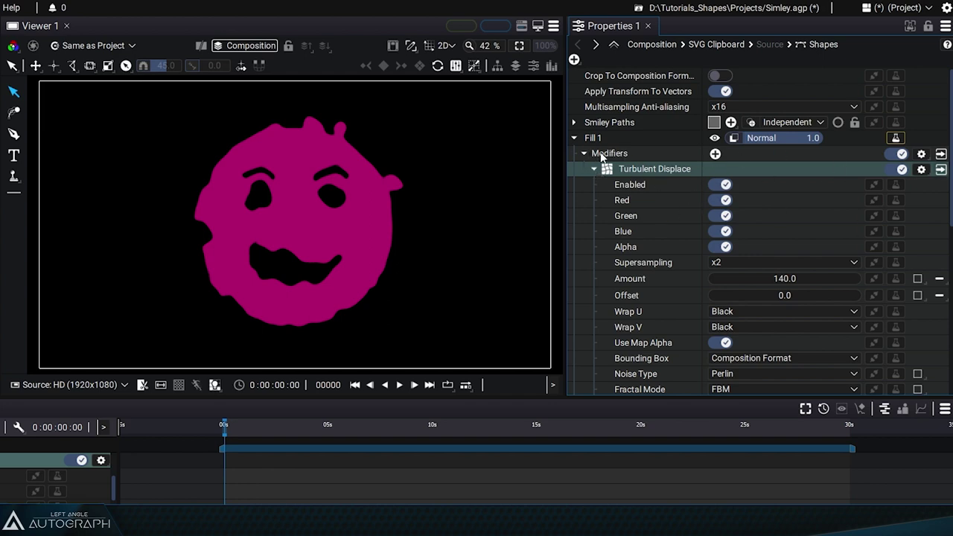
pyautogui.click(587, 168)
# Step: Add a Blur modifier of size 90 to Fill 1 and move it above Turbulent Displace in the modifier stack
pyautogui.click(715, 153)
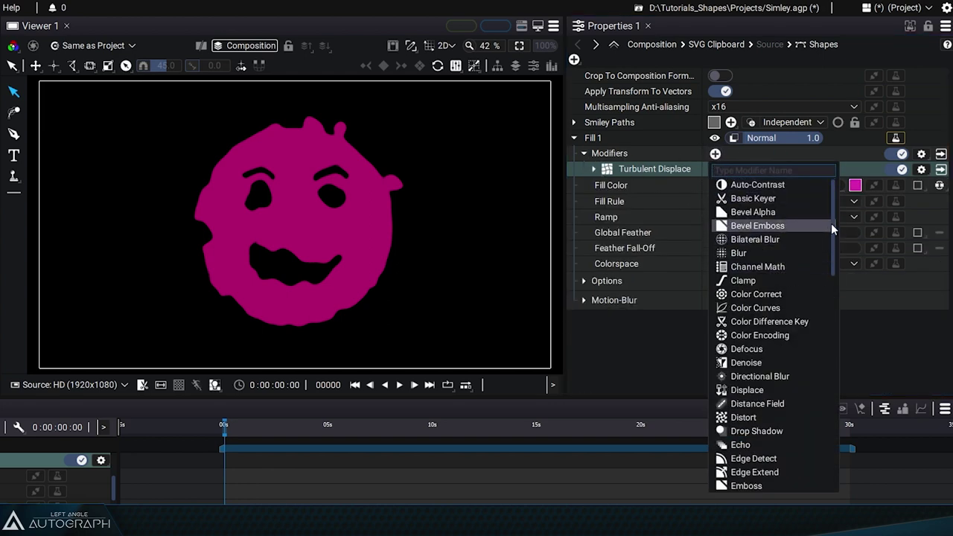
pyautogui.click(769, 252)
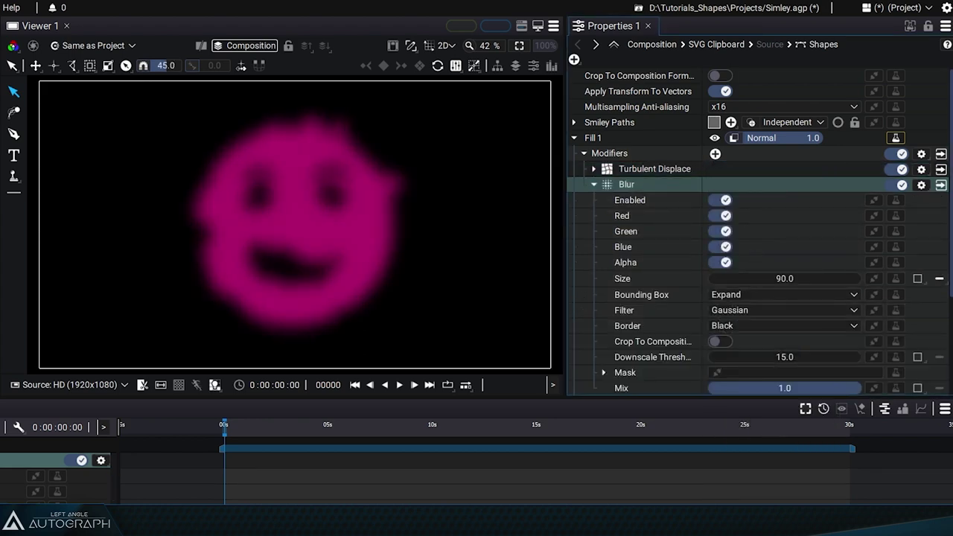
pyautogui.moveTo(609, 188); pyautogui.dragTo(638, 166)
pyautogui.click(593, 170)
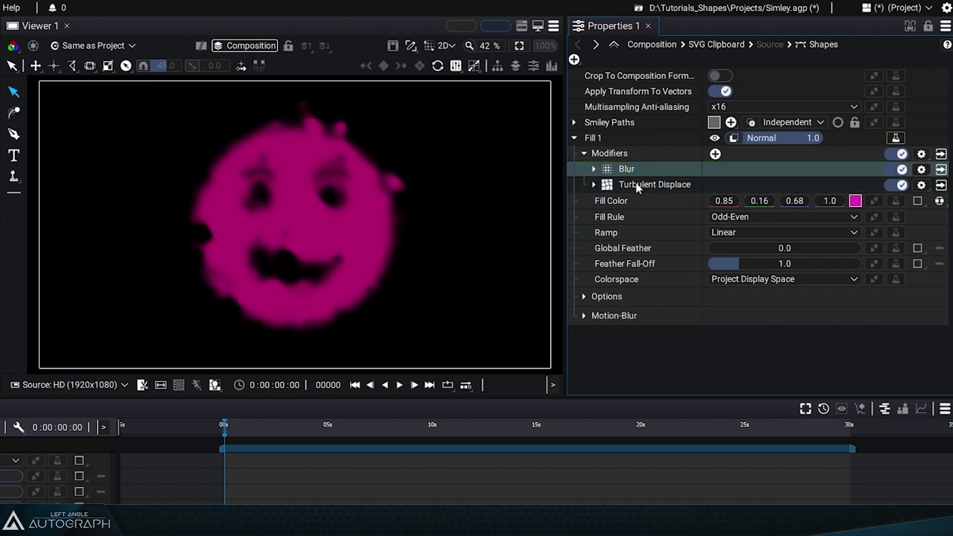
pyautogui.click(574, 139)
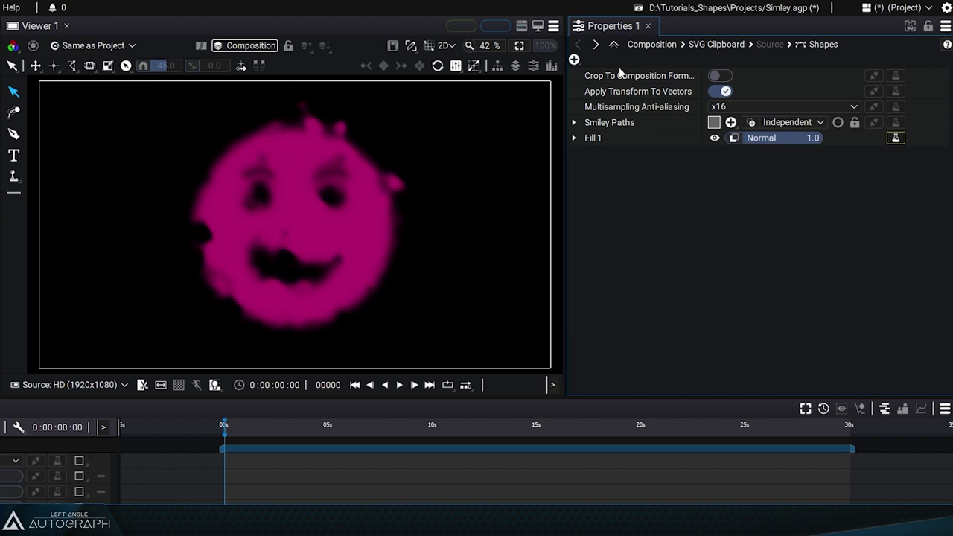
# Step: Add a Stroke to the smiley shapes and apply a Turbulent Displace modifier to it with an amount of 170
pyautogui.click(574, 60)
pyautogui.click(602, 117)
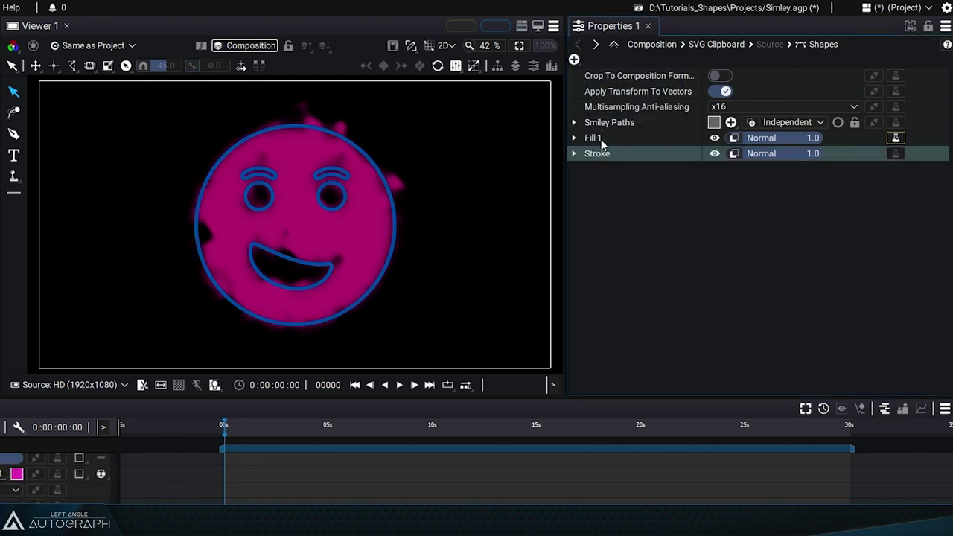
pyautogui.click(892, 152)
pyautogui.moveTo(897, 213); pyautogui.dragTo(903, 434)
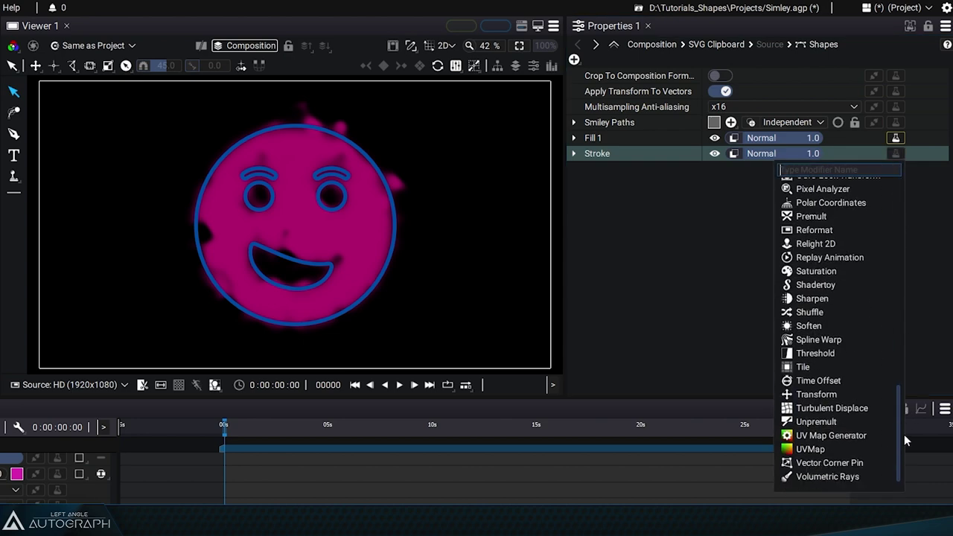
pyautogui.click(859, 407)
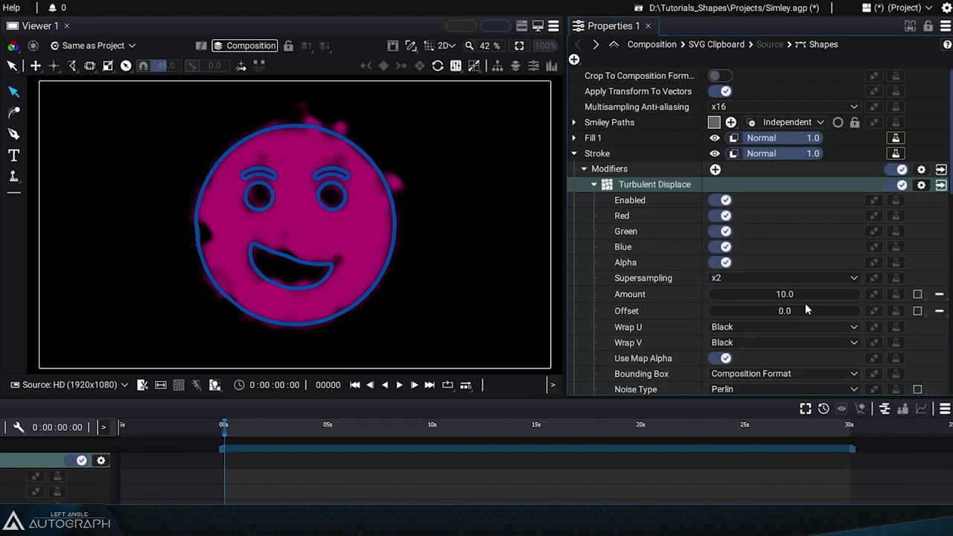
pyautogui.moveTo(804, 295)
pyautogui.mouseDown()
pyautogui.moveTo(829, 295)
pyautogui.moveTo(816, 296)
pyautogui.moveTo(838, 312)
pyautogui.moveTo(901, 313)
pyautogui.moveTo(827, 312)
pyautogui.mouseUp()
# Step: Adjust the Octaves settings and the Slice value of the stroke's Turbulent Displace for a more detailed distortion
pyautogui.scroll(-5, 719, 282)
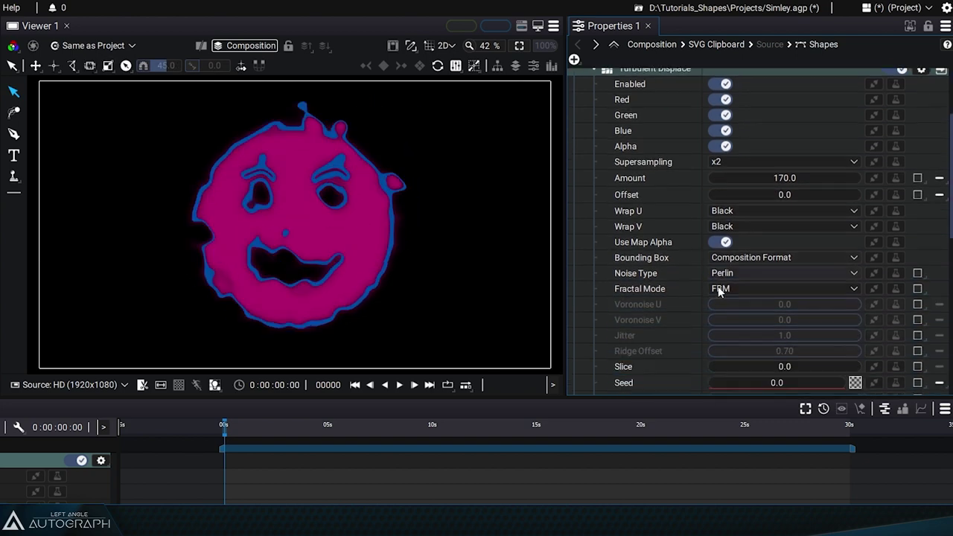
pyautogui.scroll(-3, 670, 223)
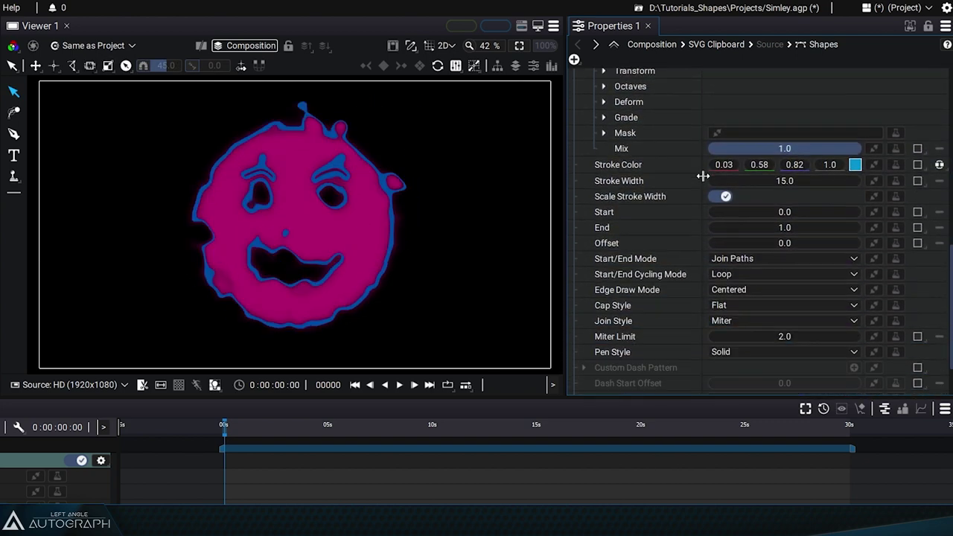
pyautogui.scroll(2, 702, 257)
pyautogui.click(605, 170)
pyautogui.moveTo(776, 191); pyautogui.dragTo(811, 190)
pyautogui.moveTo(785, 233)
pyautogui.mouseDown()
pyautogui.moveTo(804, 233)
pyautogui.moveTo(781, 233)
pyautogui.mouseUp()
pyautogui.scroll(5, 746, 383)
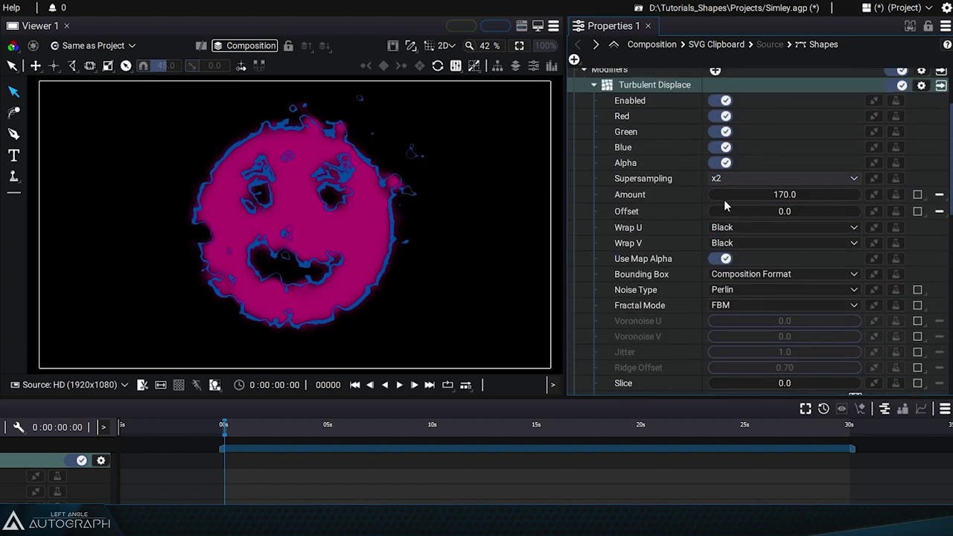
pyautogui.moveTo(781, 382); pyautogui.dragTo(820, 382)
pyautogui.scroll(3, 640, 172)
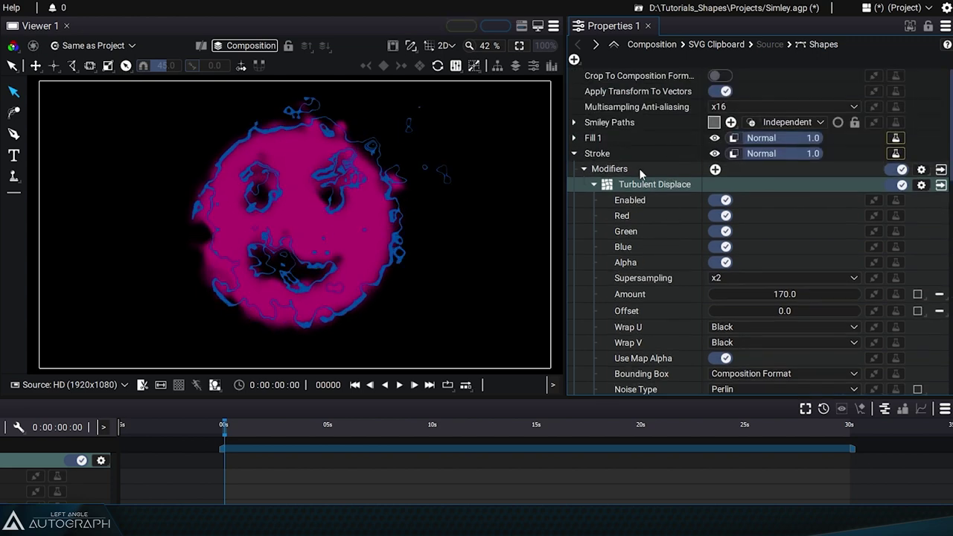
pyautogui.click(584, 169)
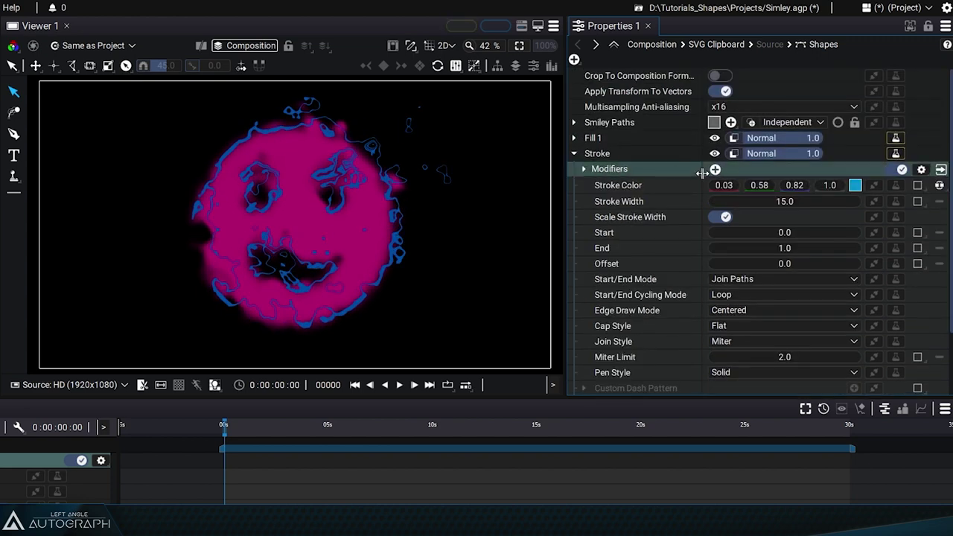
# Step: Delete both the Blur and Turbulent Displace modifiers from Fill 1
pyautogui.click(574, 138)
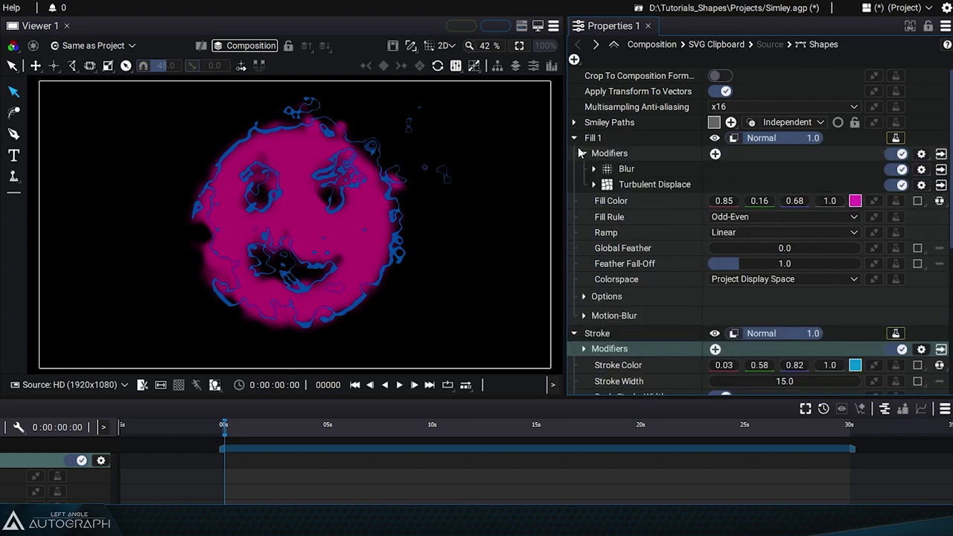
pyautogui.click(632, 172)
pyautogui.keyDown('shift'); pyautogui.click(632, 184); pyautogui.keyUp('shift')
pyautogui.press('Delete')
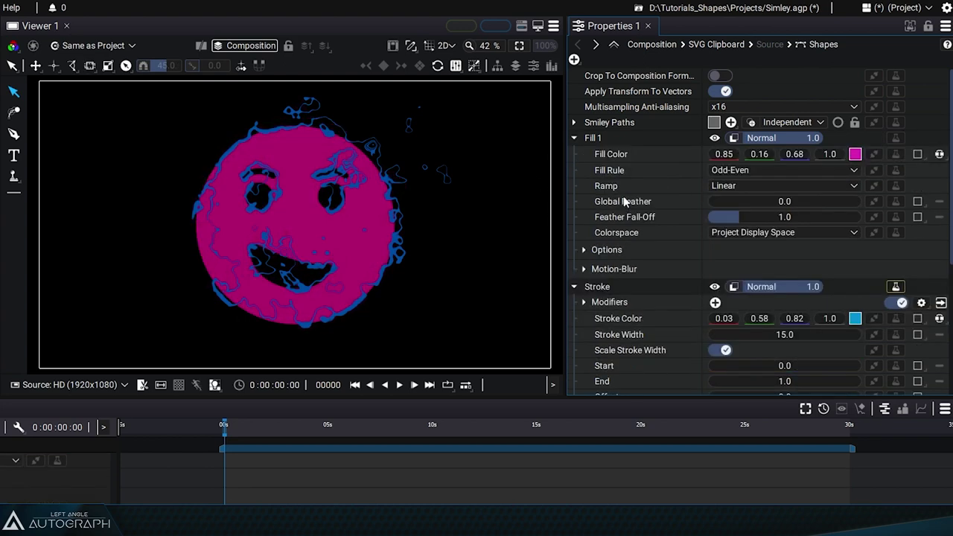
# Step: Add a Gradient modifier to Fill 1 and place its linear end points at about (-386, -81) and (405, 39)
pyautogui.click(625, 138)
pyautogui.click(893, 138)
pyautogui.moveTo(901, 222); pyautogui.dragTo(899, 279)
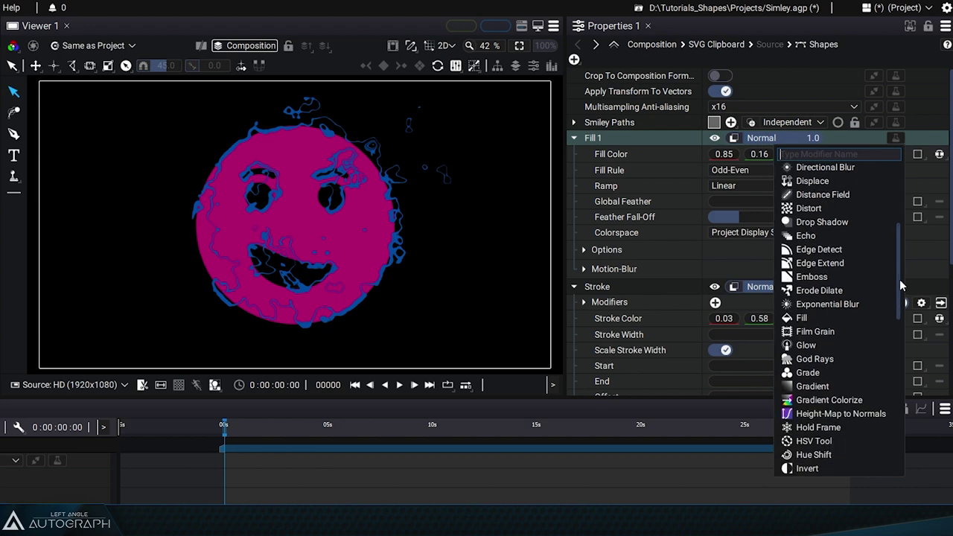
pyautogui.click(812, 386)
pyautogui.moveTo(551, 224); pyautogui.dragTo(402, 214)
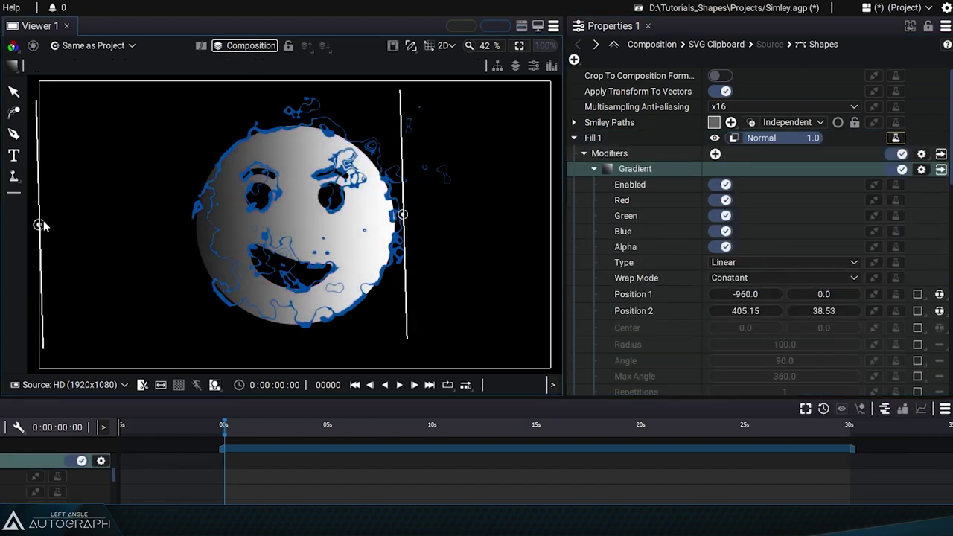
pyautogui.moveTo(39, 224); pyautogui.dragTo(192, 247)
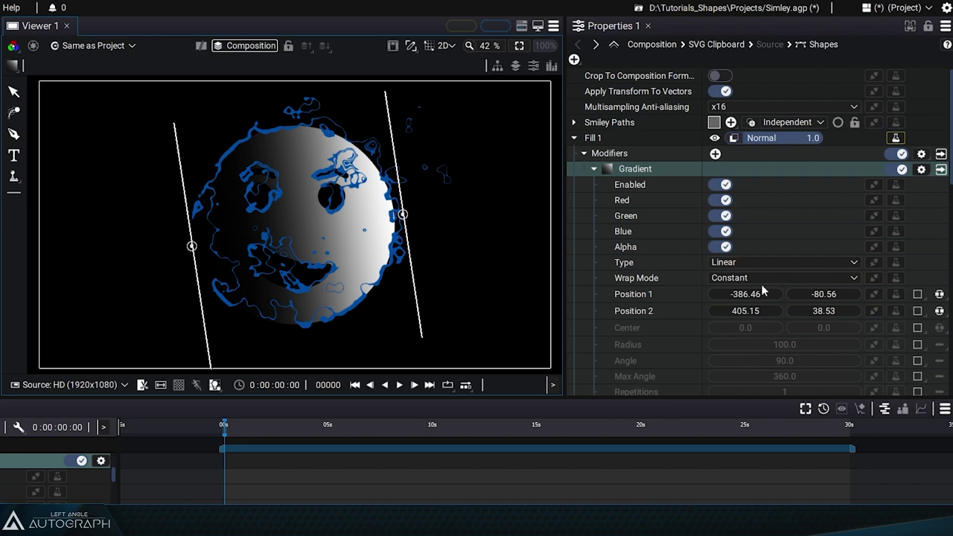
# Step: Switch the Fill 1 gradient type to Radial and set its radius to 590
pyautogui.click(745, 262)
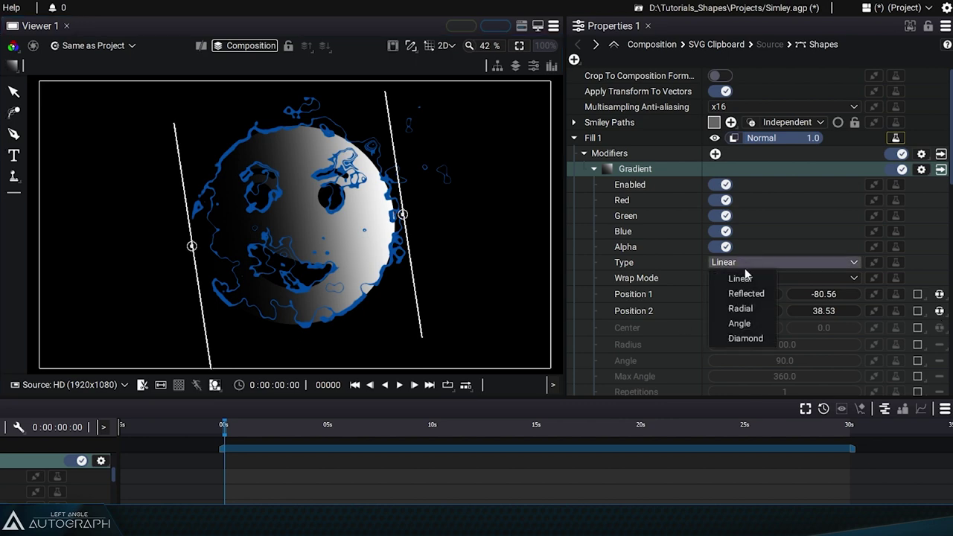
pyautogui.click(751, 308)
pyautogui.moveTo(816, 344); pyautogui.dragTo(774, 354)
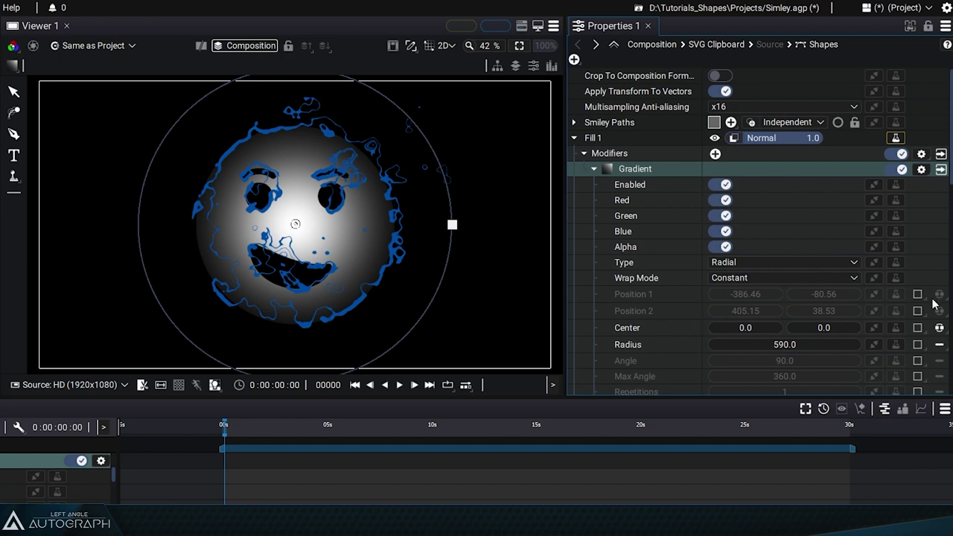
# Step: Change the gradient's Stop 2 color to a pinkish red with RGB values 1.0, 0.0, 0.48
pyautogui.scroll(-7, 755, 233)
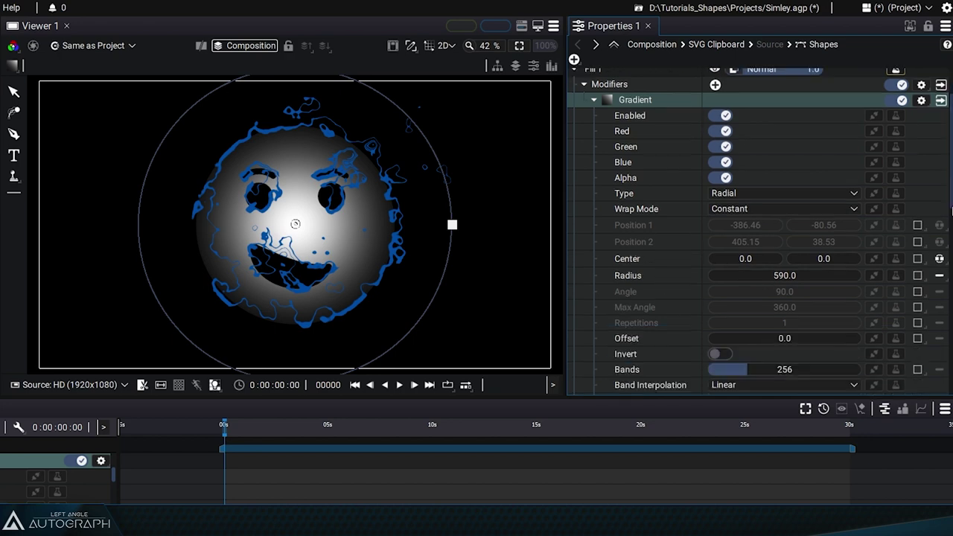
pyautogui.doubleClick(942, 188)
pyautogui.moveTo(812, 286); pyautogui.dragTo(691, 230)
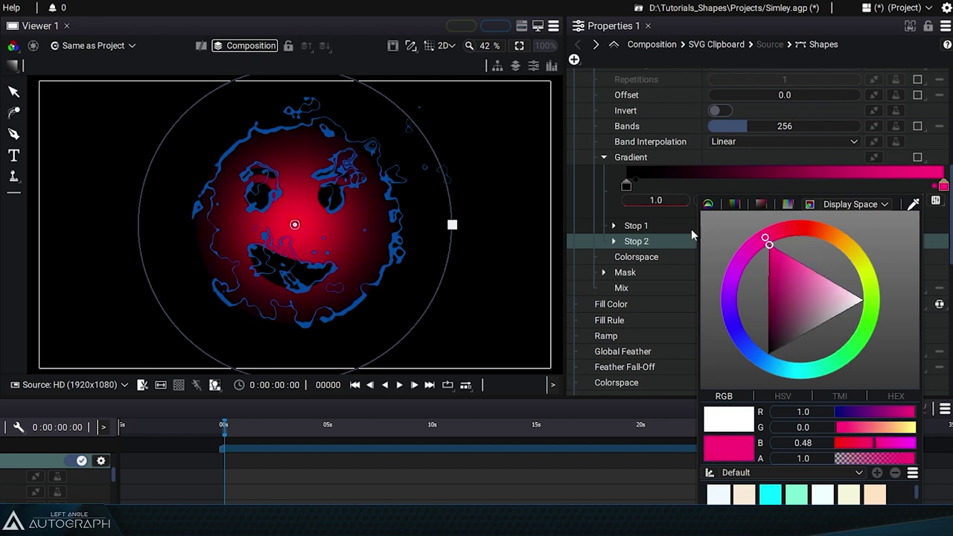
# Step: Enlarge the radial gradient's radius well beyond the smiley's outline and collapse the Fill 1 settings
pyautogui.scroll(7, 602, 226)
pyautogui.moveTo(773, 347); pyautogui.dragTo(830, 347)
pyautogui.click(595, 170)
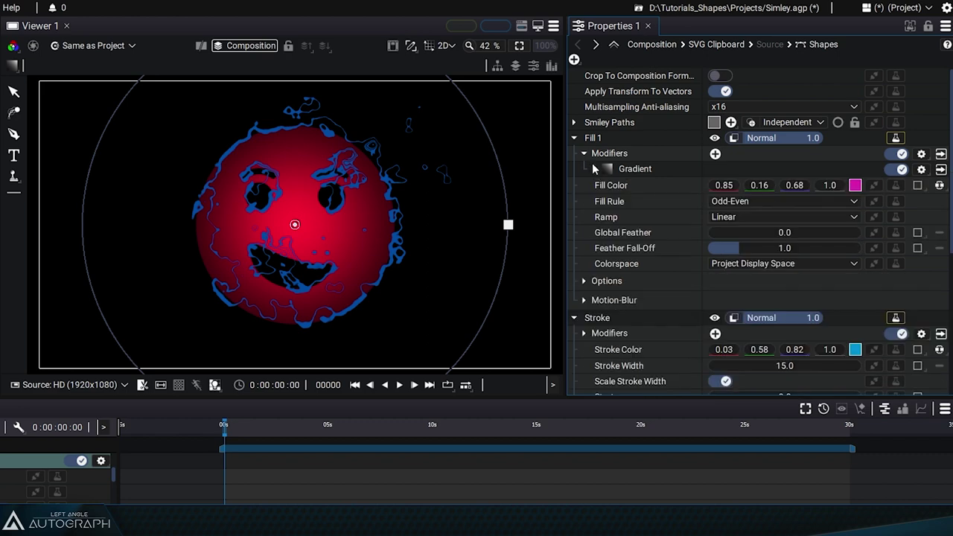
pyautogui.click(574, 138)
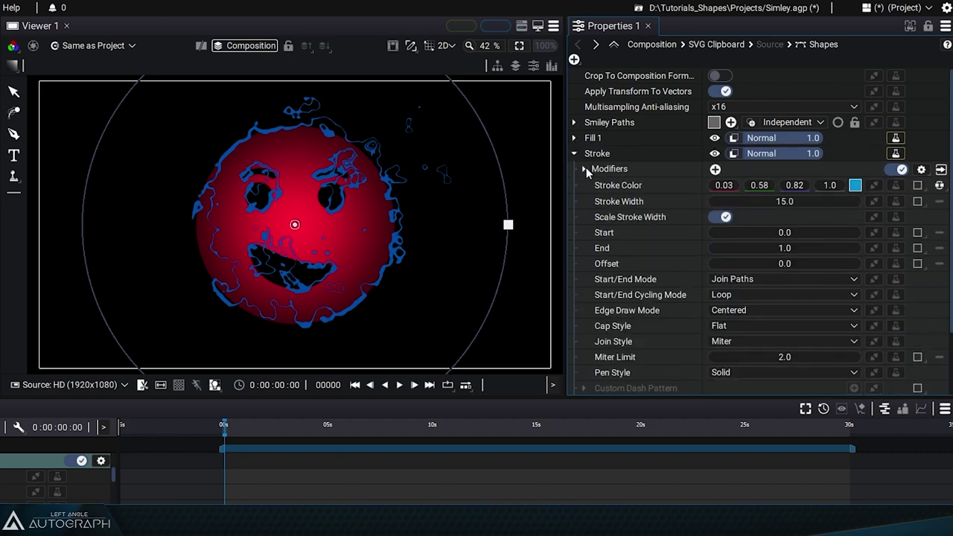
# Step: Switch the stroke's modifiers and its Turbulent Displace off and back on to compare the outline with and without them
pyautogui.click(584, 170)
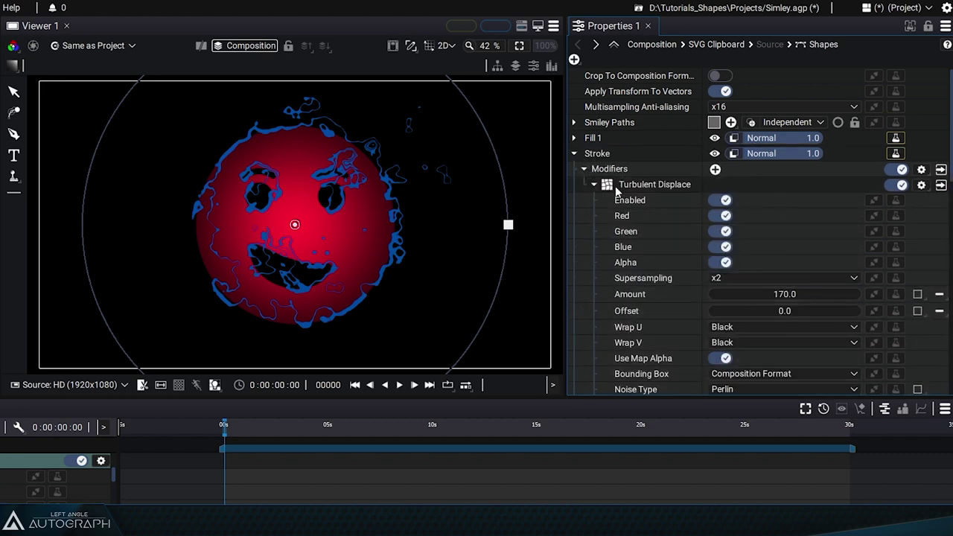
pyautogui.click(584, 169)
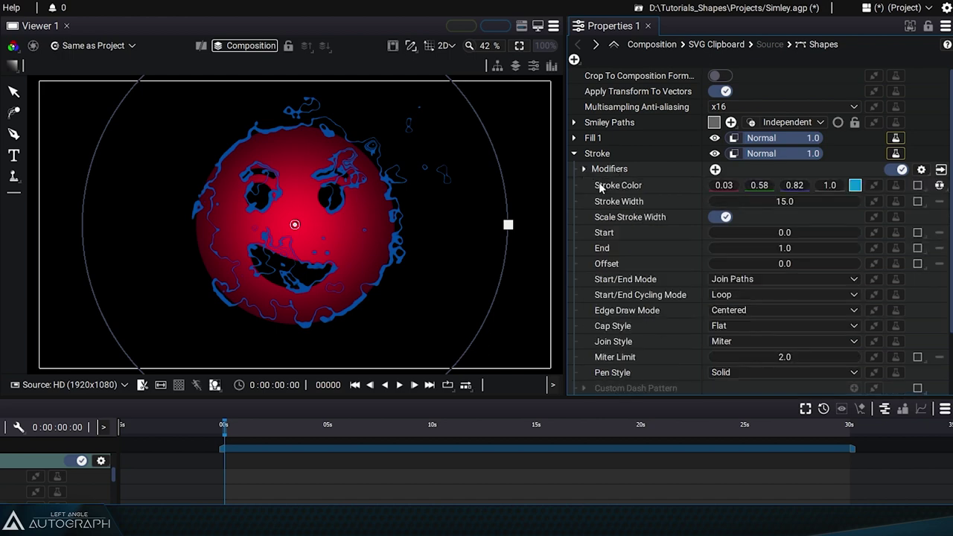
pyautogui.moveTo(785, 248)
pyautogui.mouseDown()
pyautogui.moveTo(724, 248)
pyautogui.moveTo(785, 248)
pyautogui.mouseUp()
pyautogui.click(899, 170)
pyautogui.click(899, 170)
pyautogui.click(584, 170)
pyautogui.click(895, 184)
pyautogui.click(895, 184)
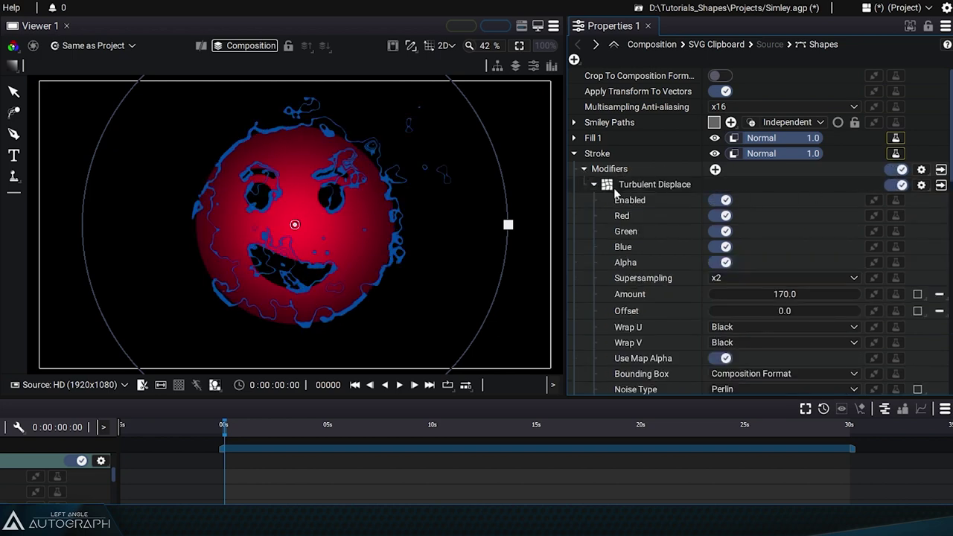
pyautogui.click(585, 169)
# Step: Set the stroke's Start/End Mode to Separate Paths, its cycling mode to Alternate and its End to 6.55, leaving its modifiers enabled
pyautogui.click(899, 171)
pyautogui.moveTo(786, 253)
pyautogui.mouseDown()
pyautogui.moveTo(733, 253)
pyautogui.moveTo(888, 248)
pyautogui.moveTo(860, 248)
pyautogui.mouseUp()
pyautogui.hotkey('ctrl', 'z')
pyautogui.click(752, 279)
pyautogui.click(747, 294)
pyautogui.hotkey('ctrl', 'z')
pyautogui.click(744, 295)
pyautogui.click(733, 325)
pyautogui.click(894, 169)
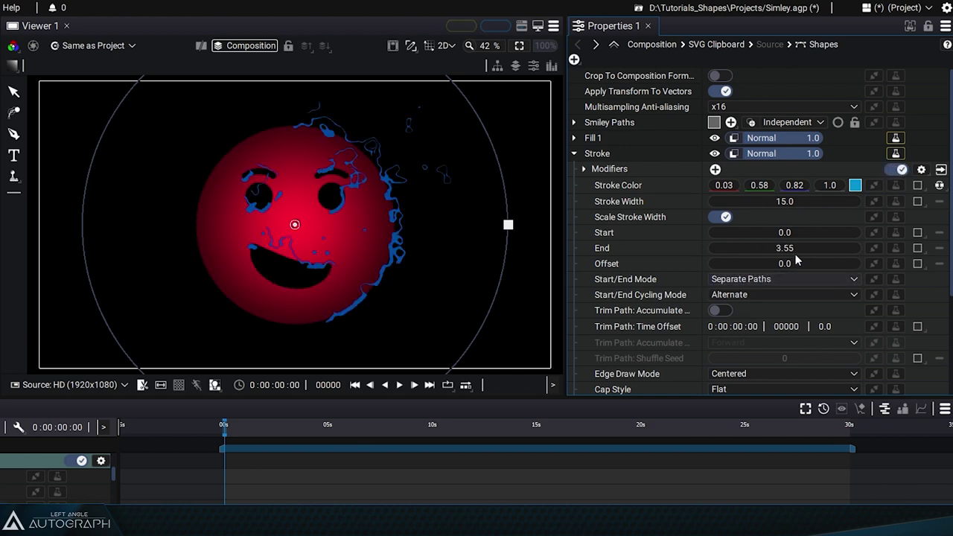
pyautogui.moveTo(794, 251); pyautogui.dragTo(881, 252)
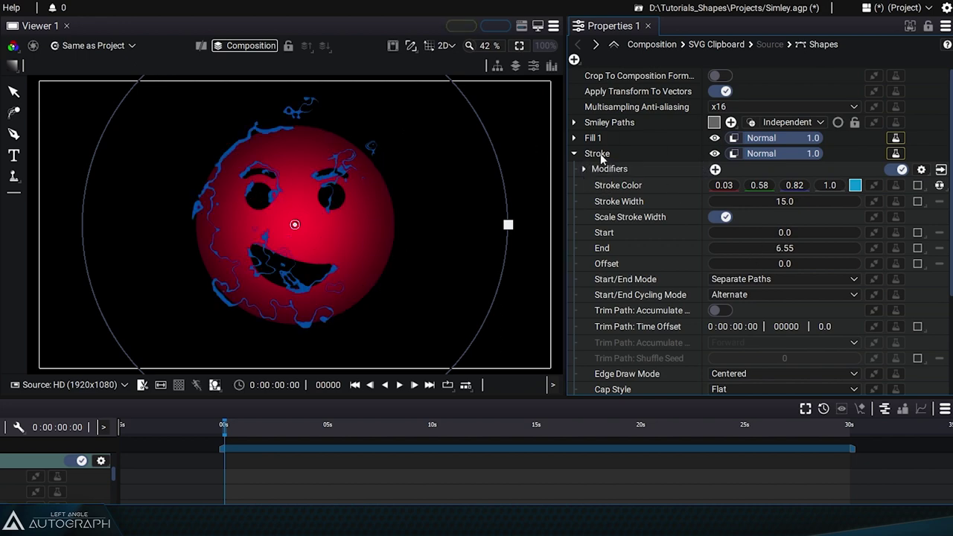
# Step: Lower the stroke's Turbulent Displace Amount to 23 and raise the stroke's End value to draw more of each outline
pyautogui.click(585, 170)
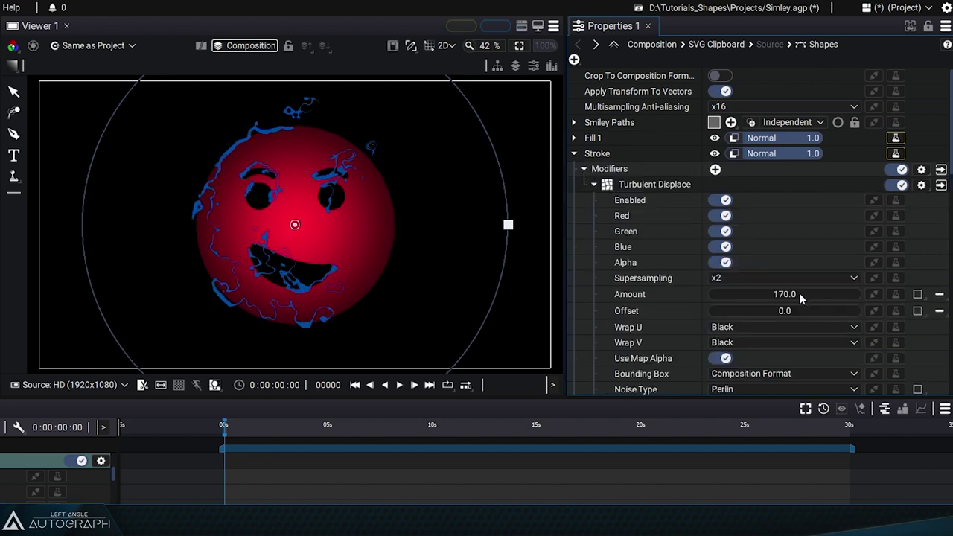
pyautogui.moveTo(801, 297); pyautogui.dragTo(749, 296)
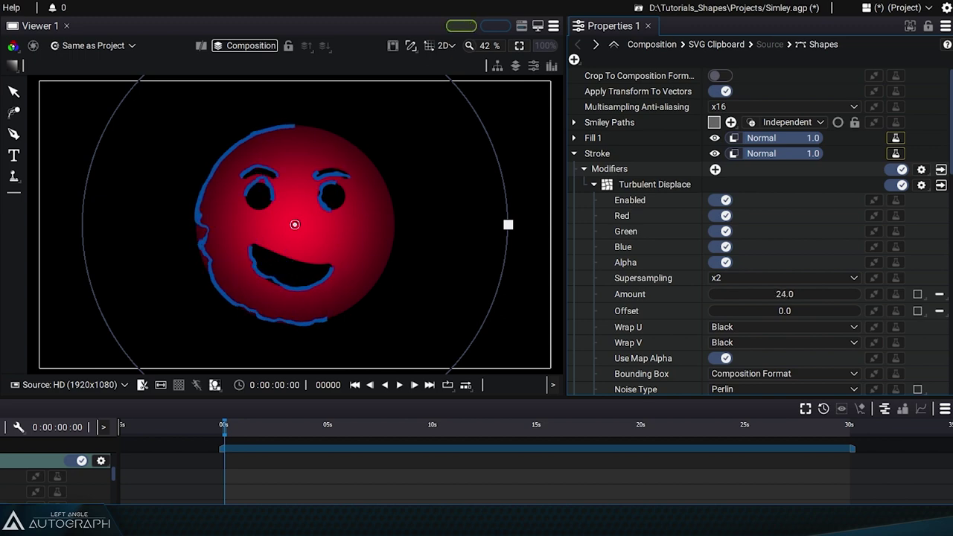
pyautogui.click(582, 170)
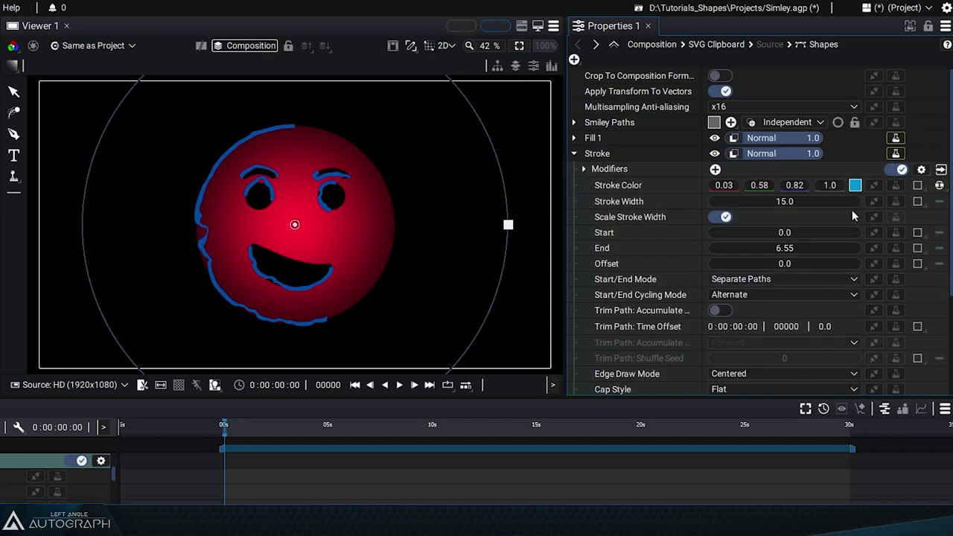
pyautogui.moveTo(792, 248); pyautogui.dragTo(827, 248)
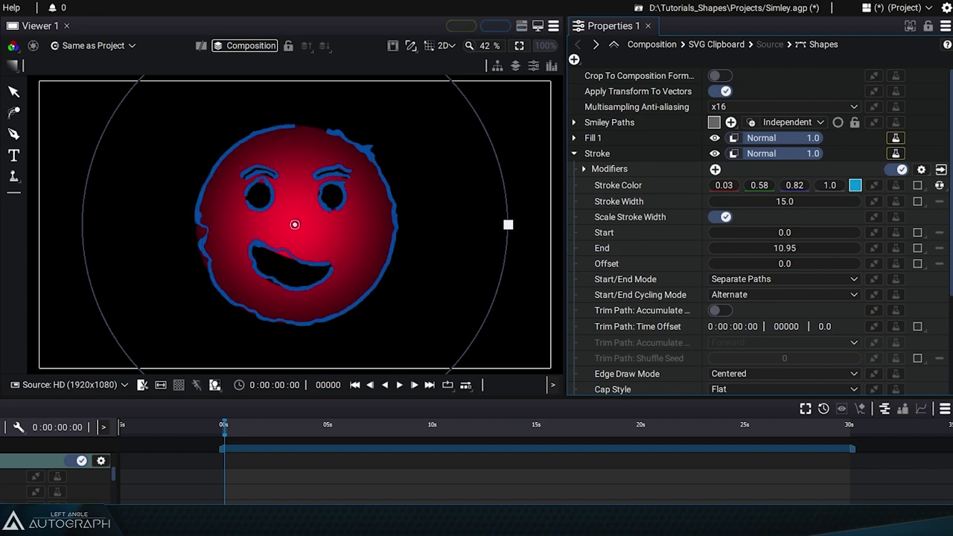
# Step: Drive the Slice parameter of the stroke's Turbulent Displace with a Current Time generator and scrub the timeline to preview it
pyautogui.click(583, 169)
pyautogui.scroll(-1, 765, 288)
pyautogui.scroll(-1, 765, 290)
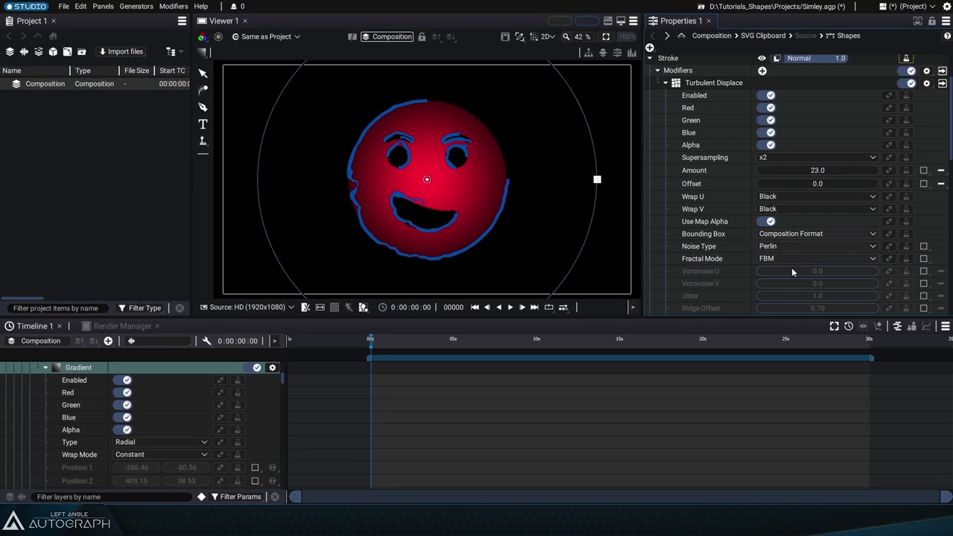
pyautogui.scroll(-2, 793, 265)
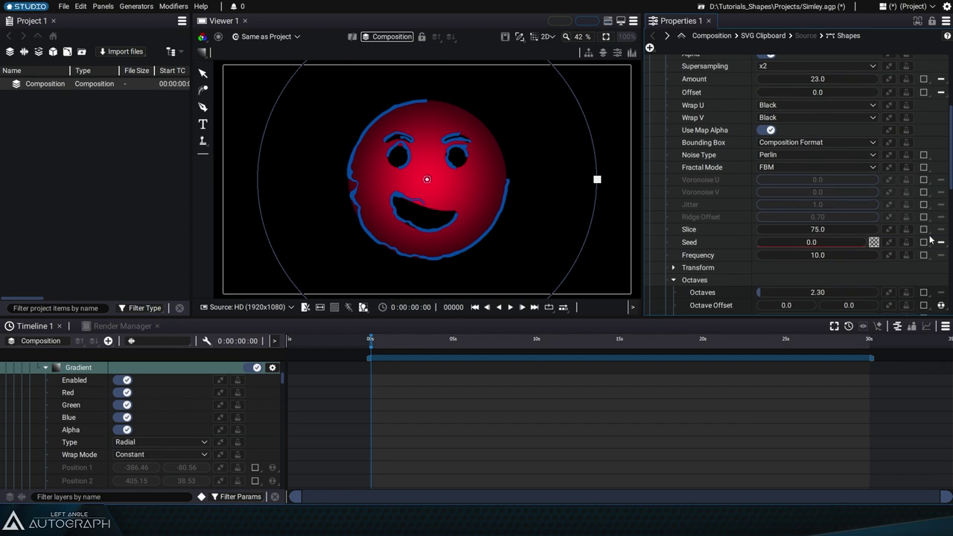
pyautogui.click(889, 230)
pyautogui.scroll(-1, 901, 416)
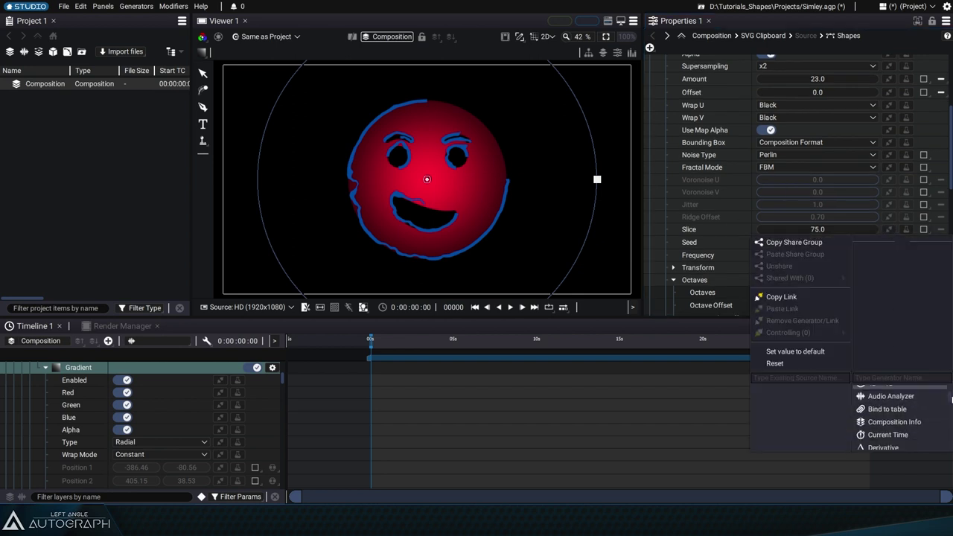
pyautogui.click(911, 436)
pyautogui.moveTo(376, 343); pyautogui.dragTo(440, 344)
# Step: Set the Multiplier of Slice's Current Time generator to 100 and scrub the timeline to preview the faster wobble
pyautogui.scroll(-2, 717, 249)
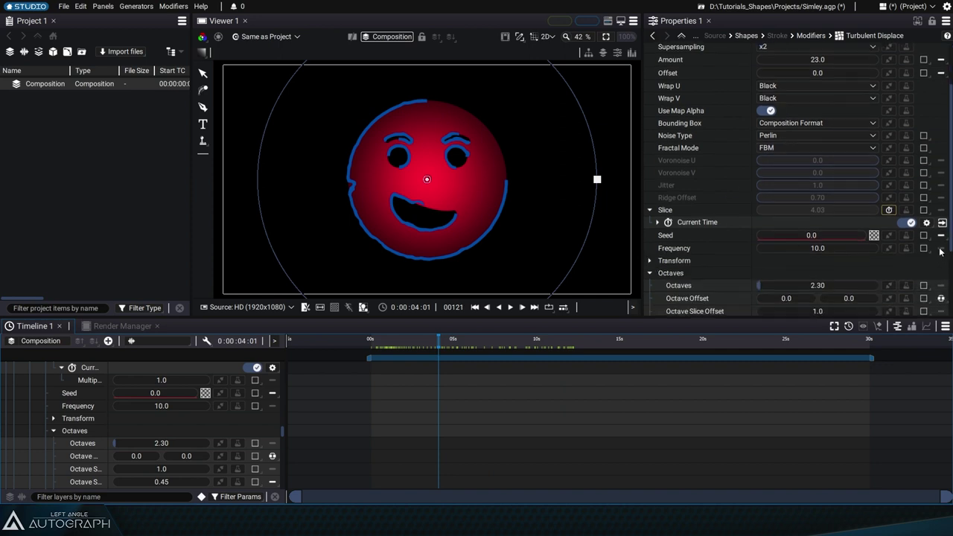
pyautogui.click(656, 222)
pyautogui.click(823, 236)
pyautogui.write('100')
pyautogui.press('Return')
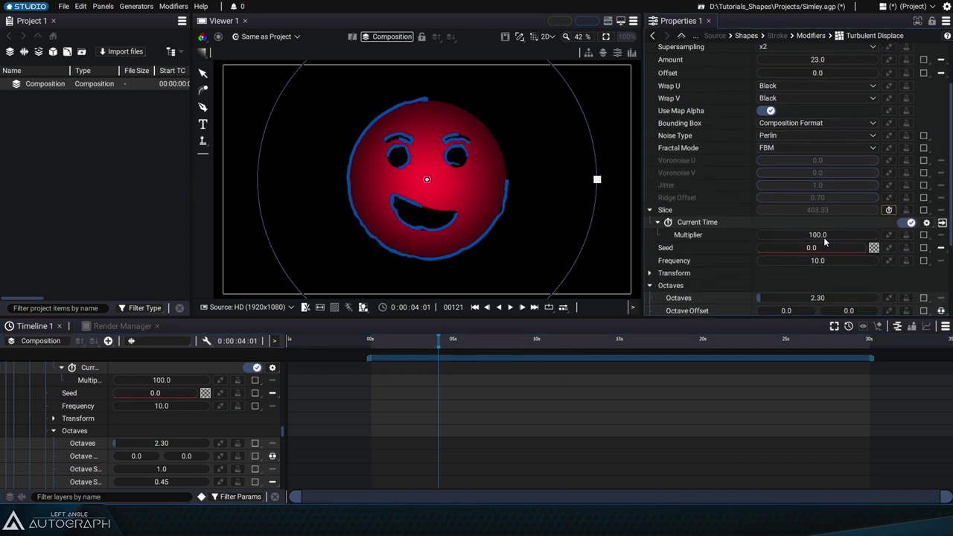
pyautogui.moveTo(370, 340); pyautogui.dragTo(427, 344)
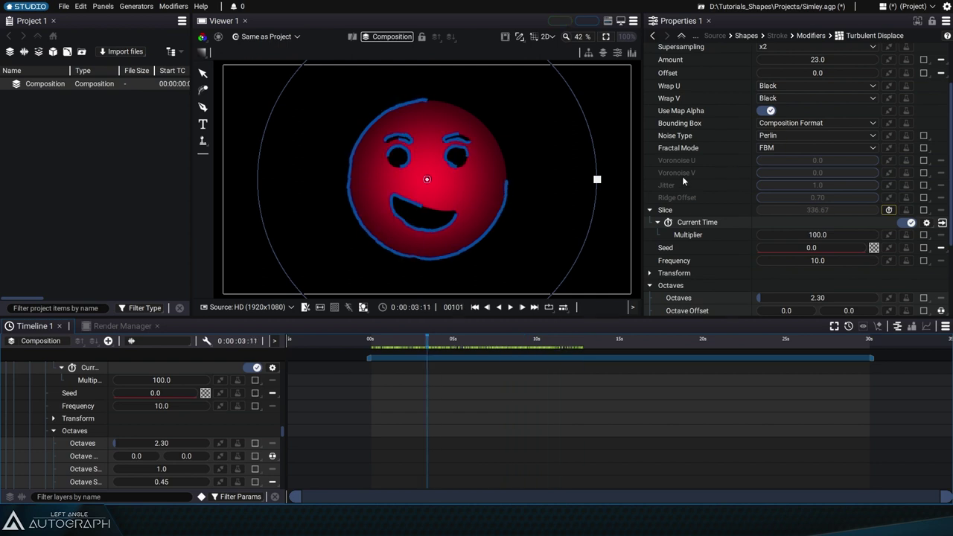
# Step: Collapse the Slice parameter, return to the Shapes properties and collapse the Stroke settings
pyautogui.click(649, 210)
pyautogui.scroll(2, 725, 111)
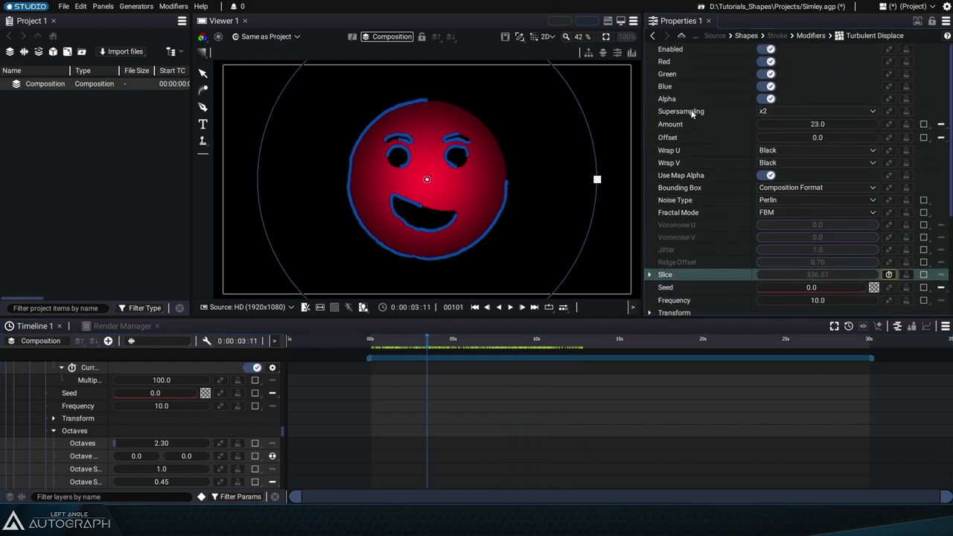
pyautogui.click(745, 35)
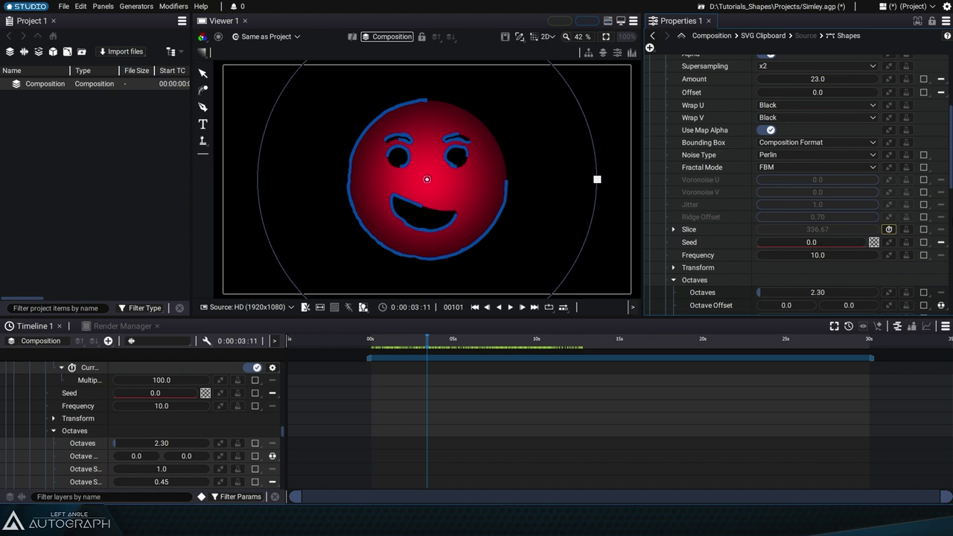
pyautogui.scroll(4, 680, 154)
pyautogui.click(649, 123)
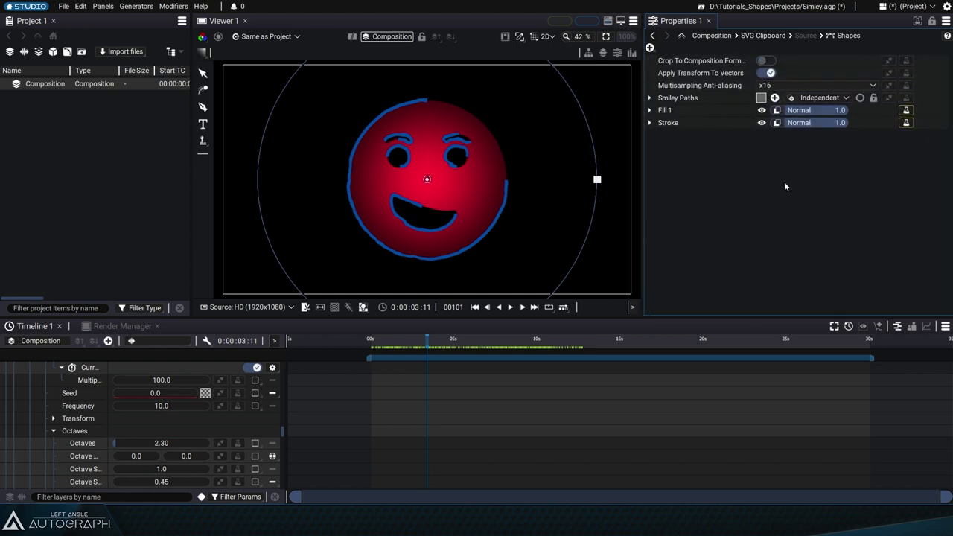
# Step: Hide and show the Stroke and Fill 1 in turn to compare their separate contributions
pyautogui.click(759, 124)
pyautogui.click(759, 124)
pyautogui.click(760, 111)
pyautogui.click(761, 111)
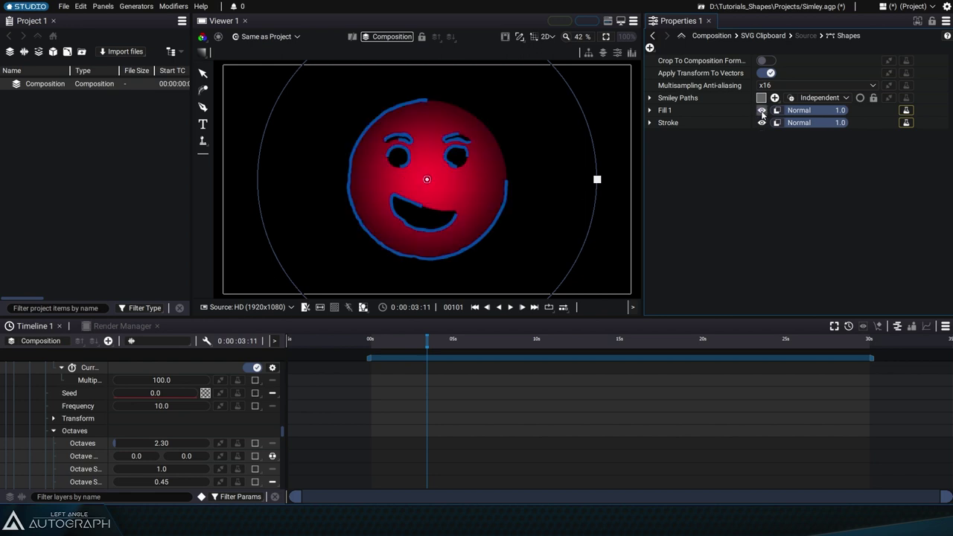
# Step: Try a stroke opacity of 0.40 and view the blending modes available for the stroke
pyautogui.moveTo(793, 123)
pyautogui.mouseDown()
pyautogui.moveTo(836, 123)
pyautogui.moveTo(804, 123)
pyautogui.mouseUp()
pyautogui.click(774, 123)
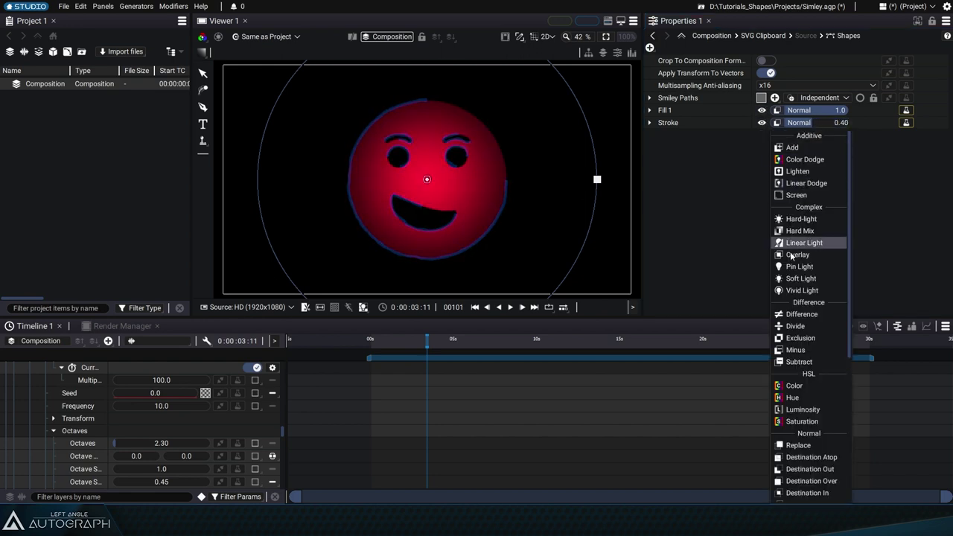
pyautogui.click(727, 158)
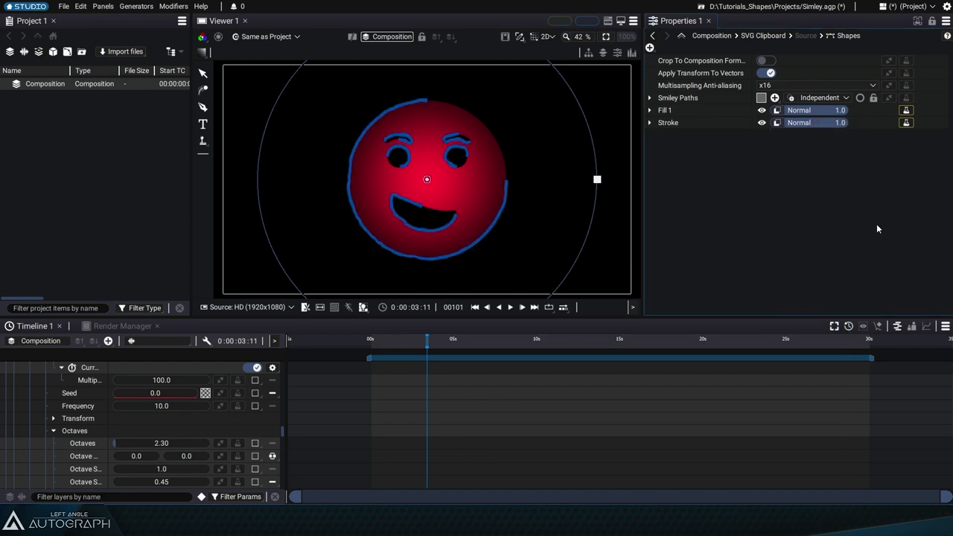